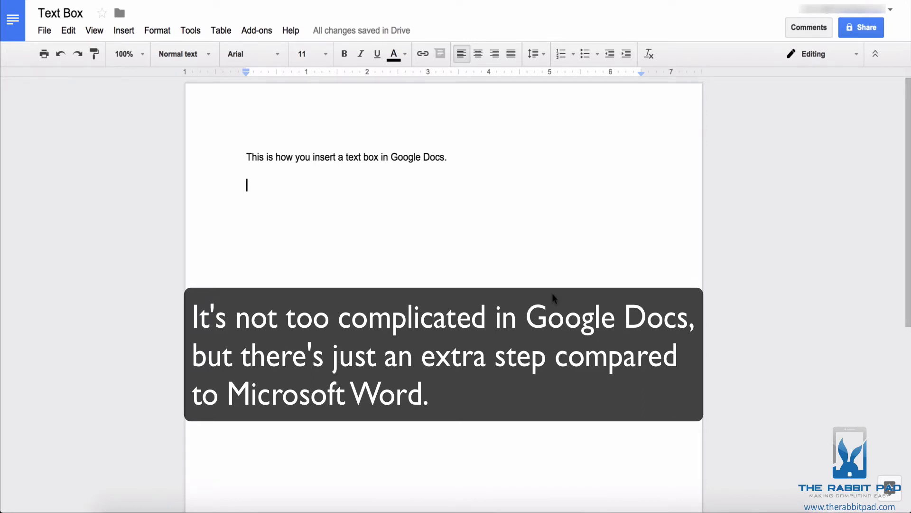
Put the cursor on the empty line below the opening sentence and bring up the Insert menu
left_click(121, 33)
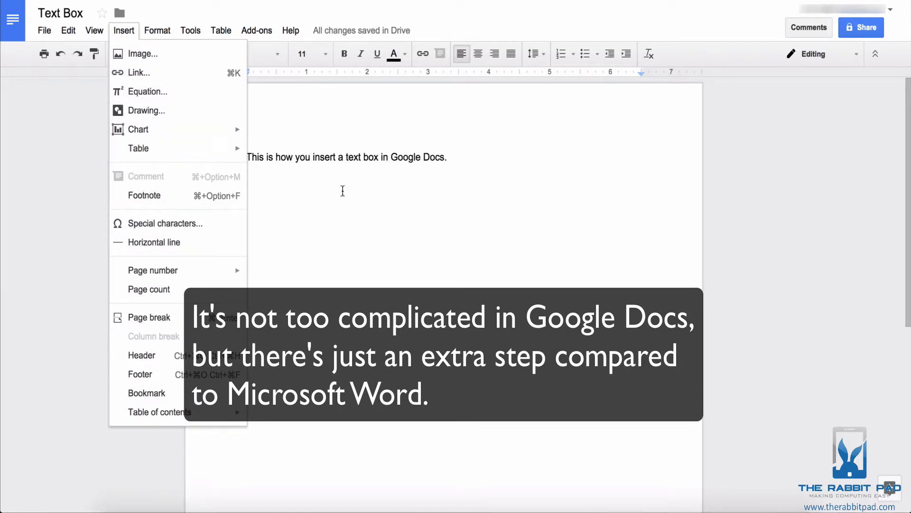
left_click(343, 191)
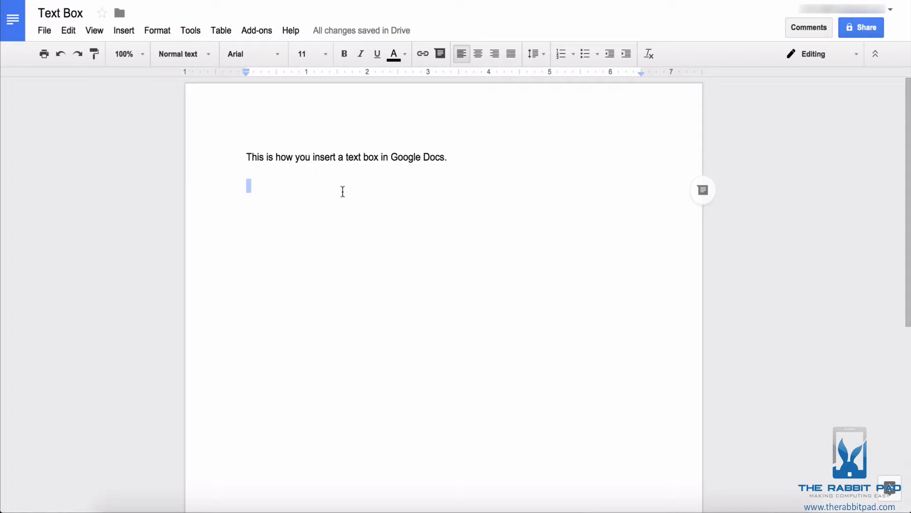
left_click(125, 32)
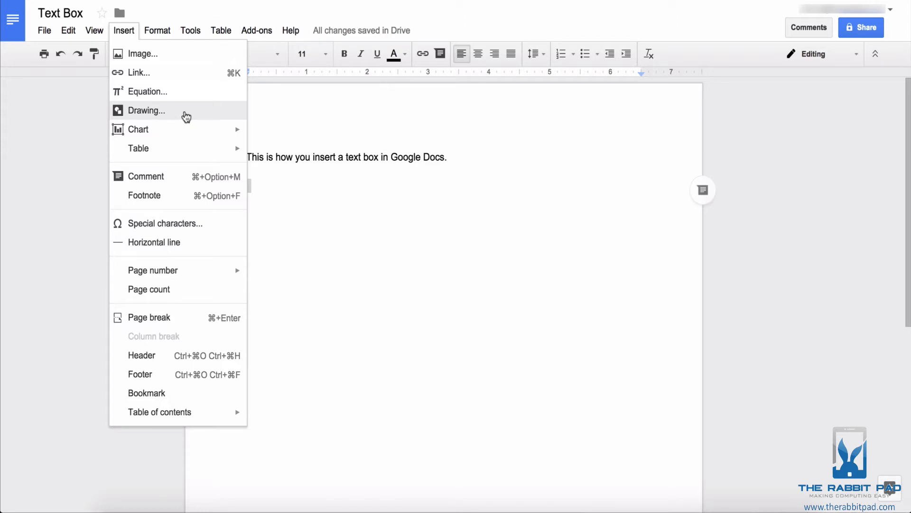
Start a new drawing from Insert > Drawing
left_click(186, 113)
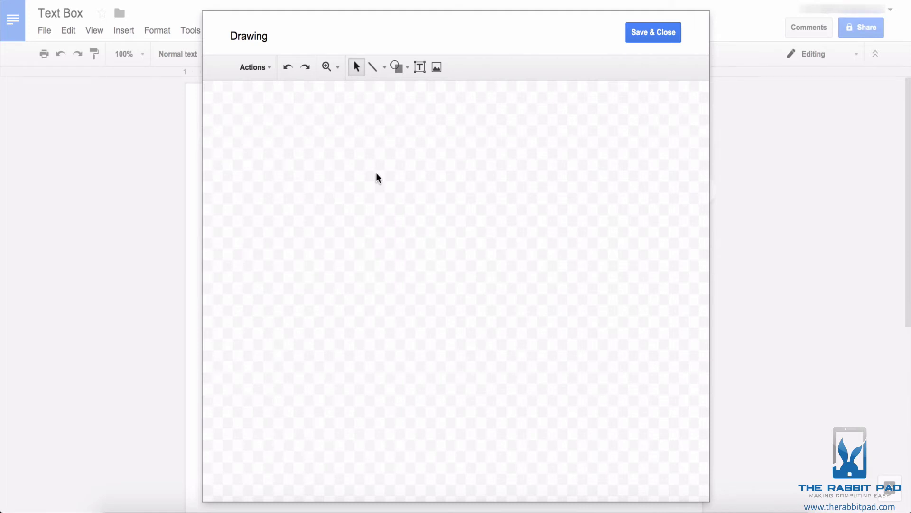
Draw a text box reading 'Hello. This is a text box.' and shrink it slightly
left_click(419, 67)
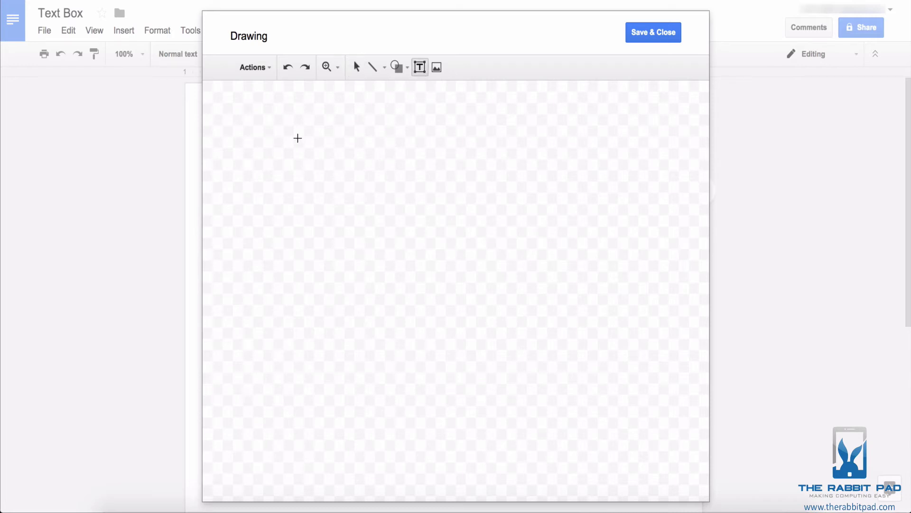
mouse_move(298, 138)
left_mouse_down()
mouse_move(517, 311)
mouse_move(532, 334)
left_mouse_up()
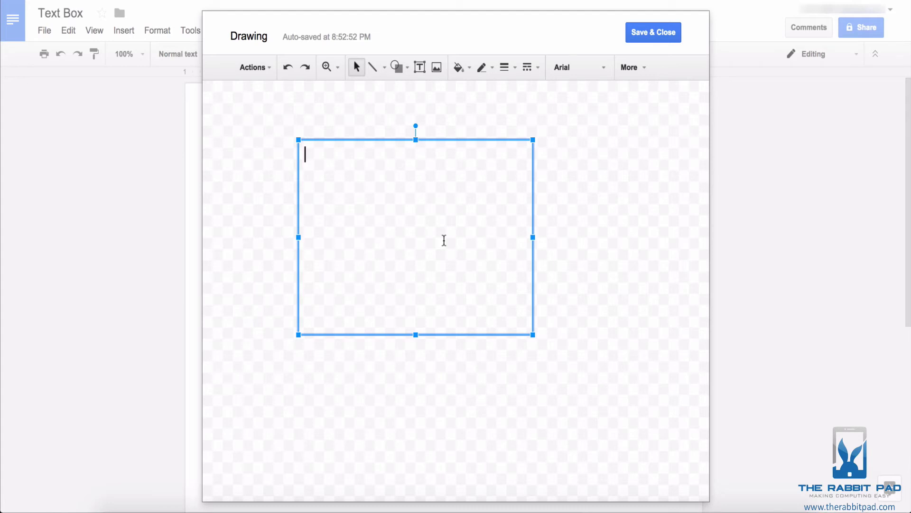
type("Hello. This is a text ")
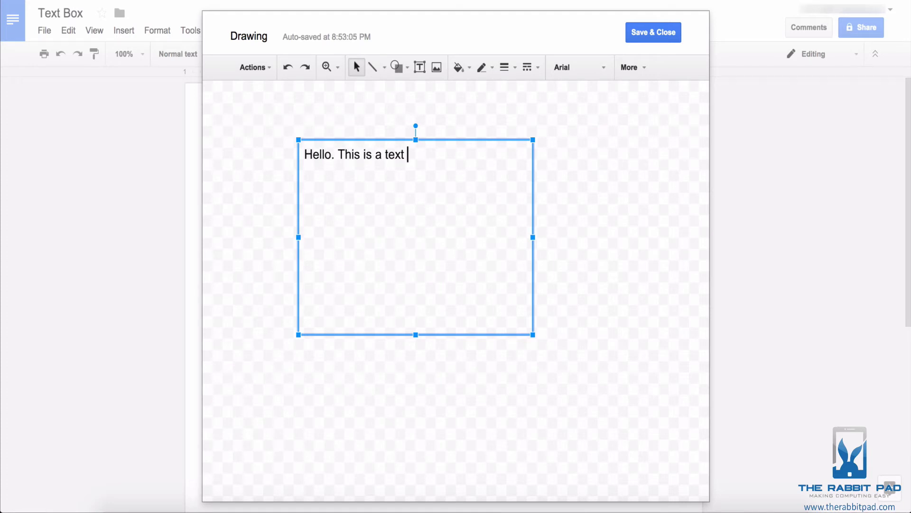
type("box.")
mouse_move(533, 334)
left_mouse_down()
mouse_move(457, 252)
mouse_move(522, 330)
left_mouse_up()
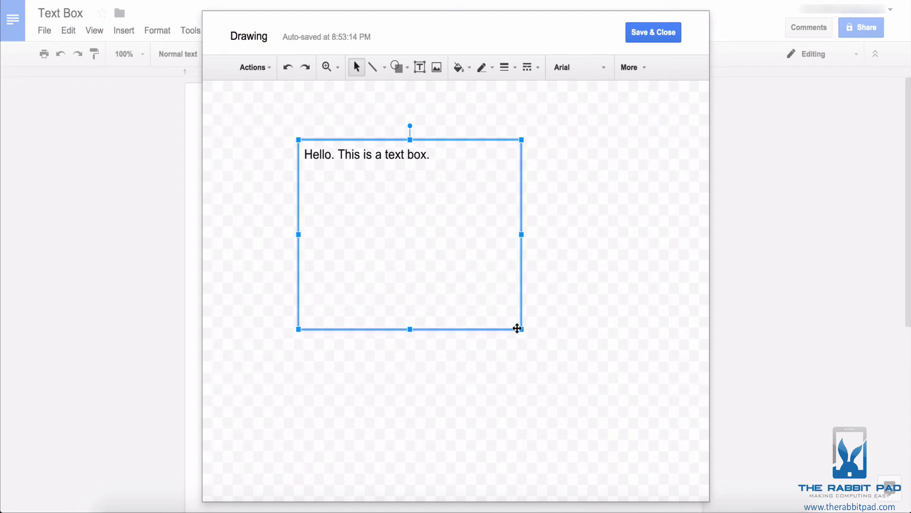
mouse_move(522, 329)
left_mouse_down()
mouse_move(439, 243)
mouse_move(528, 330)
left_mouse_up()
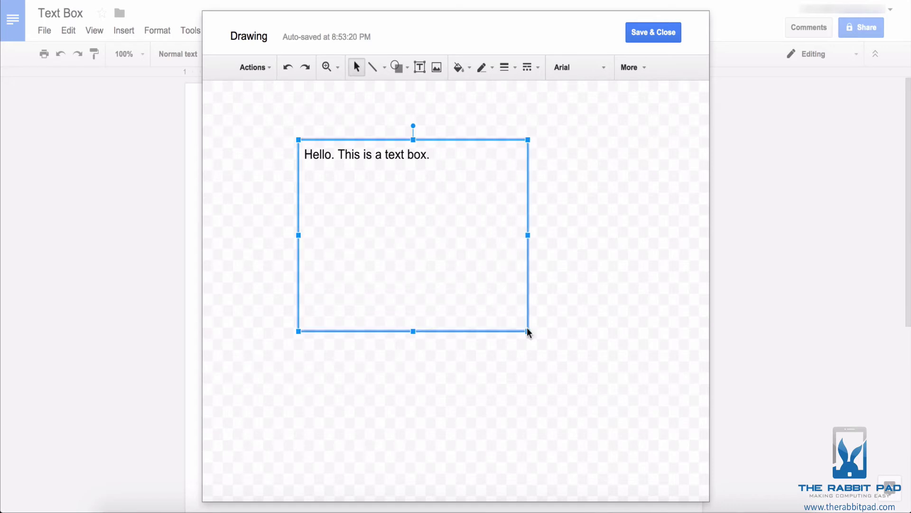
Fill the text box with orange
left_click(459, 66)
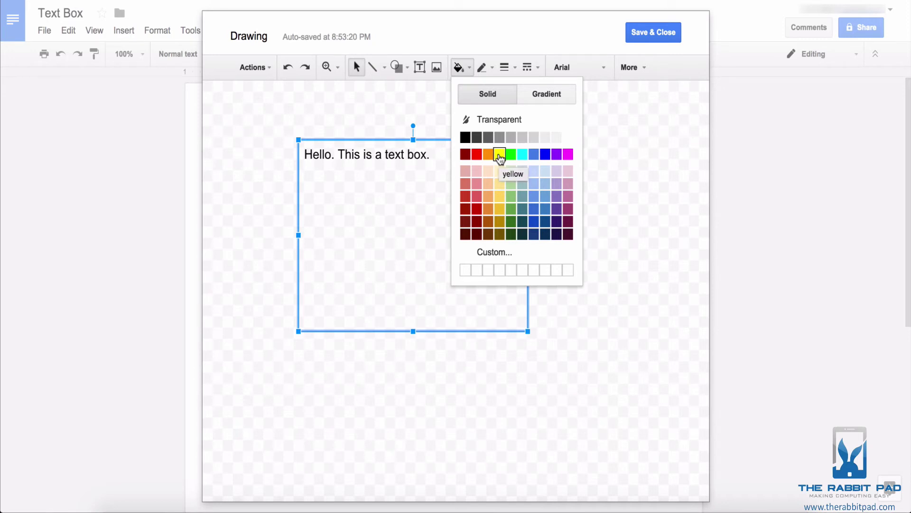
left_click(499, 156)
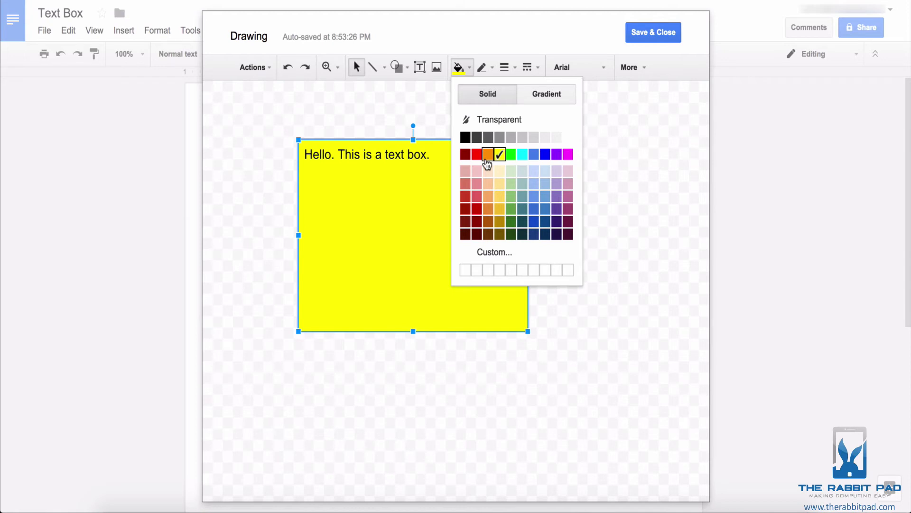
left_click(487, 155)
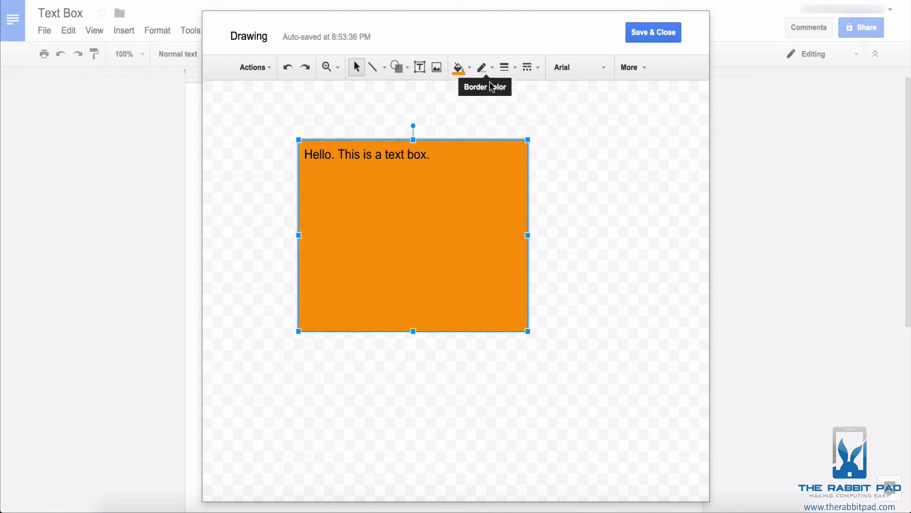
Give the text box a dark-red 12px border
left_click(483, 68)
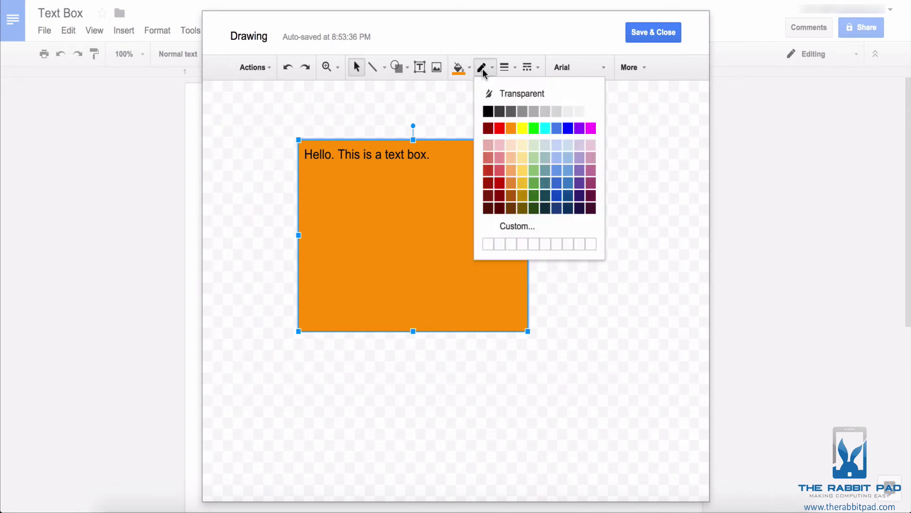
left_click(489, 184)
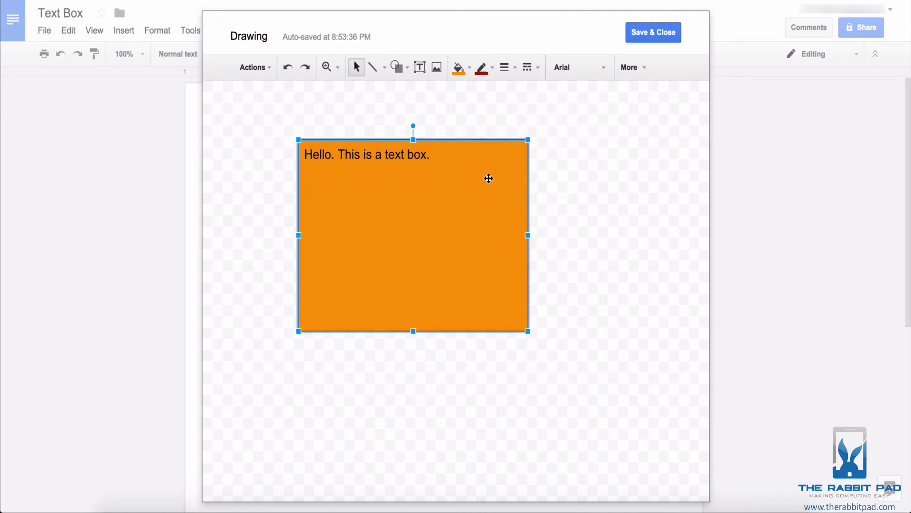
left_click(505, 67)
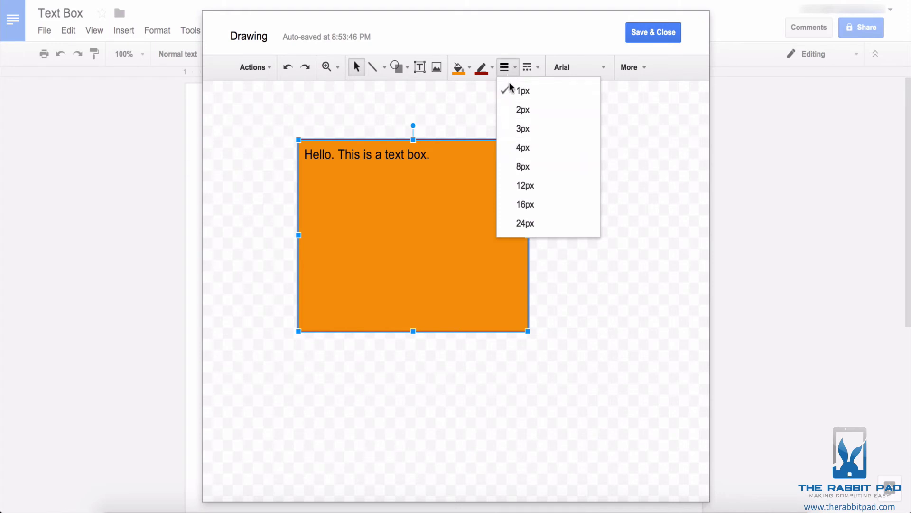
left_click(530, 187)
left_click(568, 205)
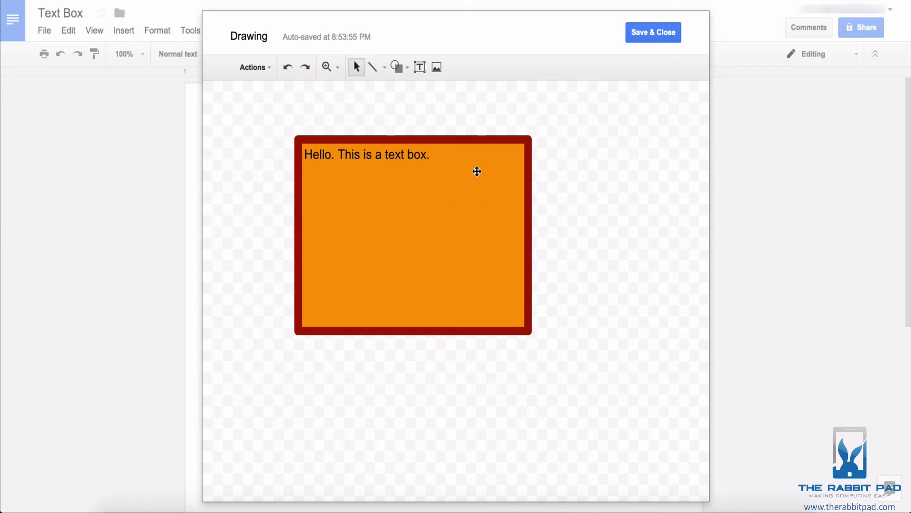
Change the text box's border dash to dotted
left_click(472, 142)
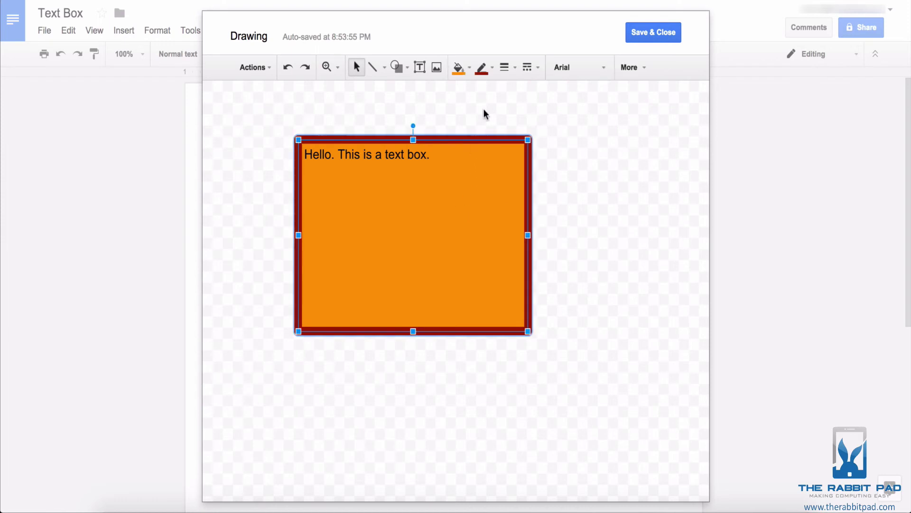
left_click(528, 70)
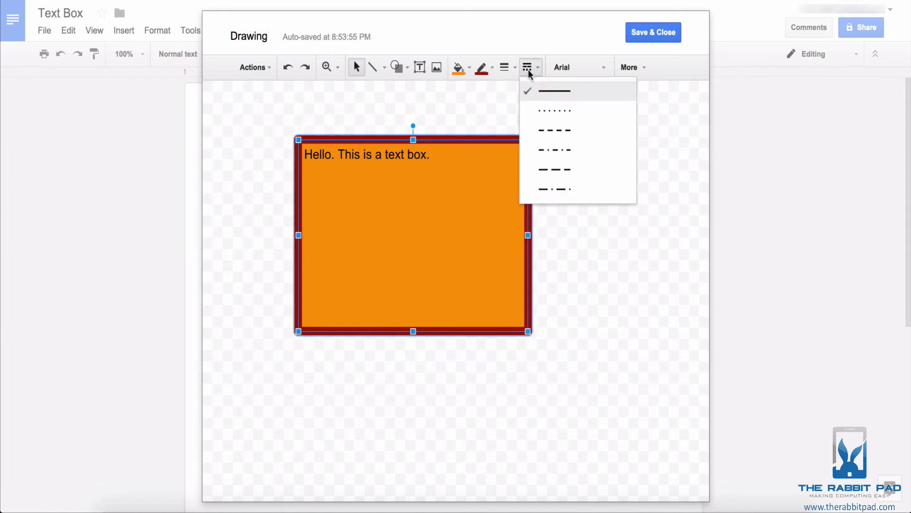
left_click(542, 118)
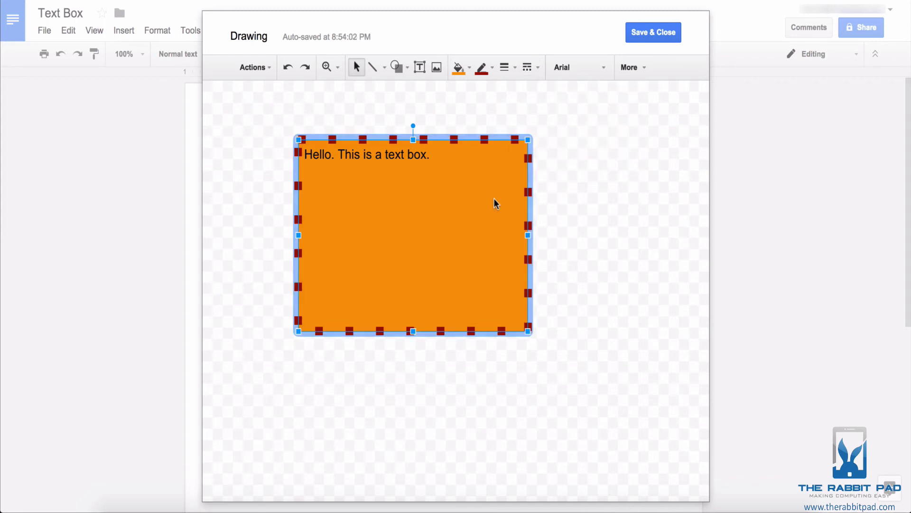
left_click(574, 199)
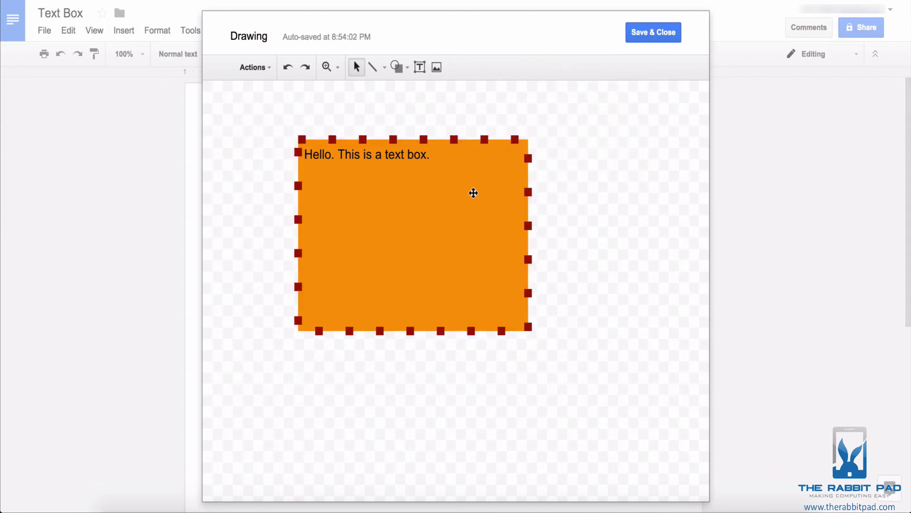
Nudge the text box up slightly and save the drawing into the document
left_click(520, 317)
mouse_move(520, 317)
left_mouse_down()
mouse_move(514, 305)
mouse_move(522, 313)
left_mouse_up()
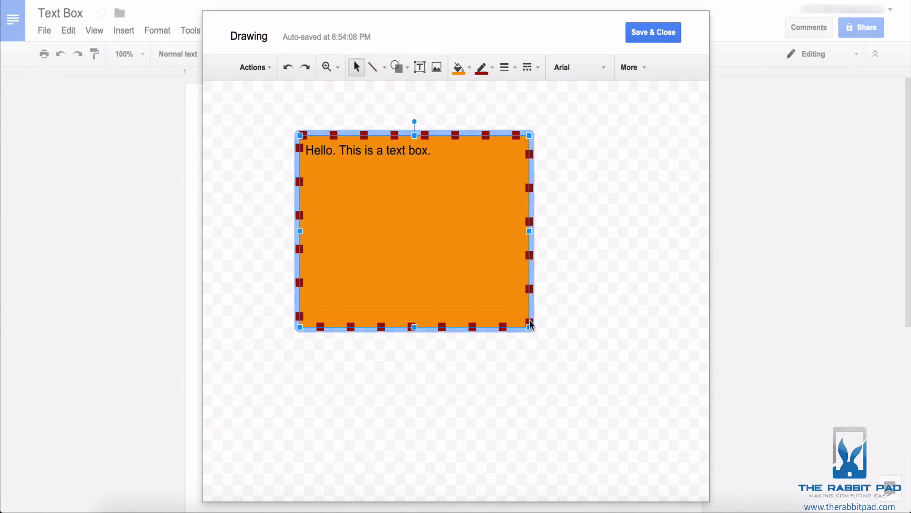
left_click(652, 34)
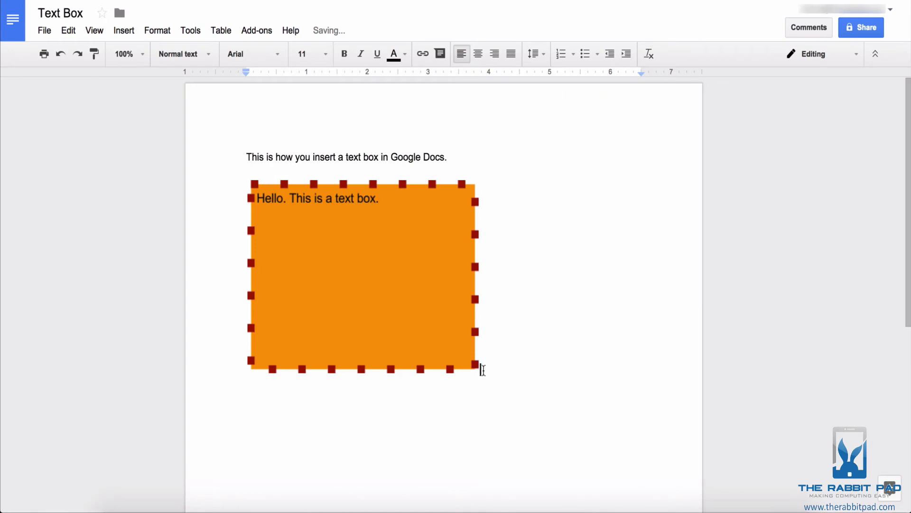
Select the inserted text box drawing in the document to reveal its text-wrap options
left_click(378, 277)
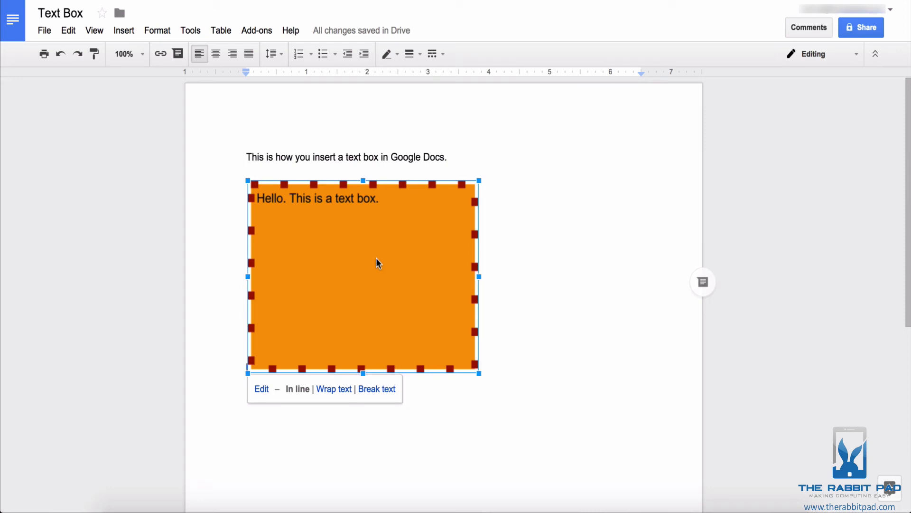
left_click(527, 166)
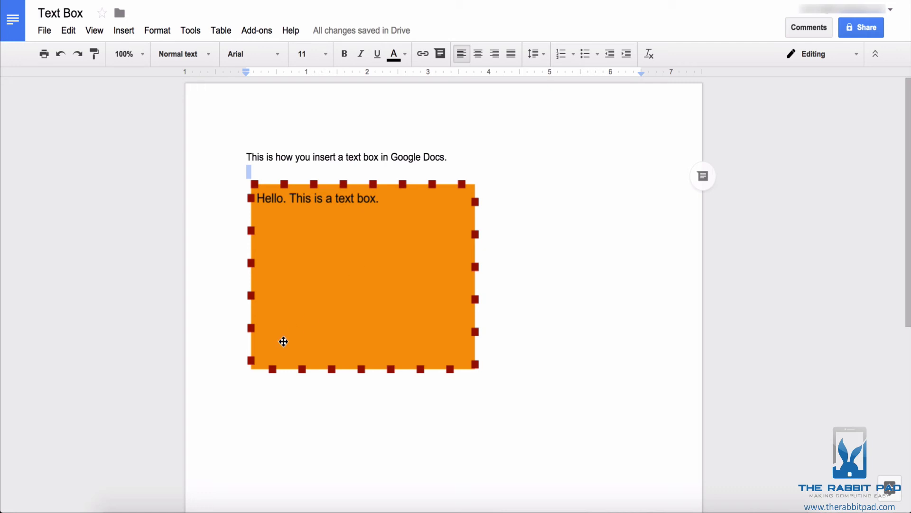
left_click(371, 199)
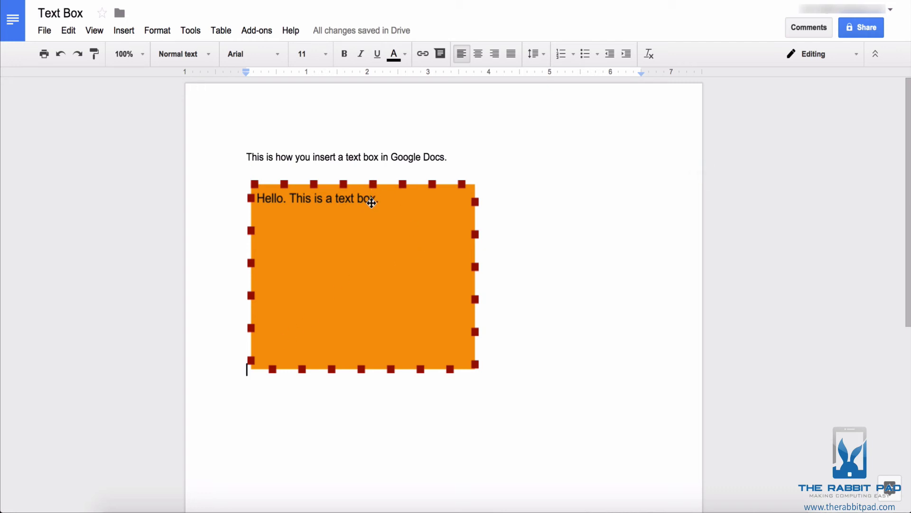
Test Wrap text, then set Break text, place the box below the sentence, and shrink it
left_click(342, 391)
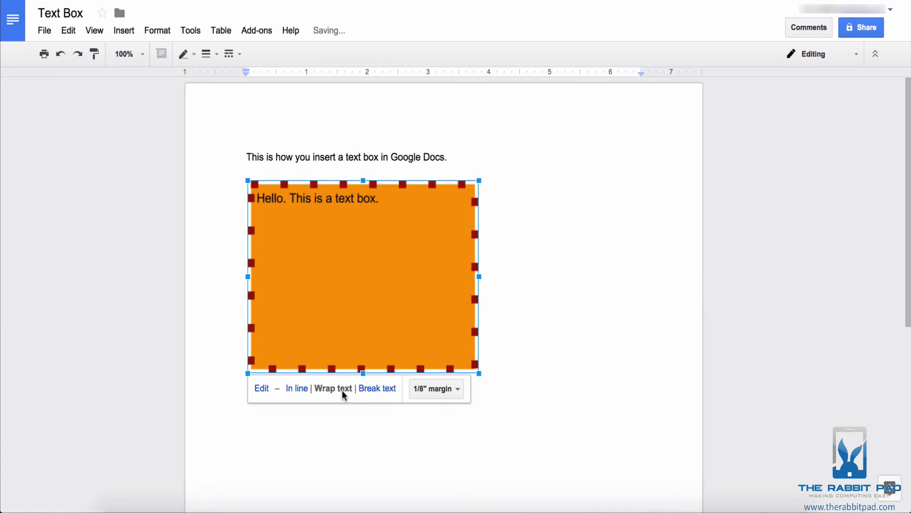
left_click_drag(347, 291, 419, 184)
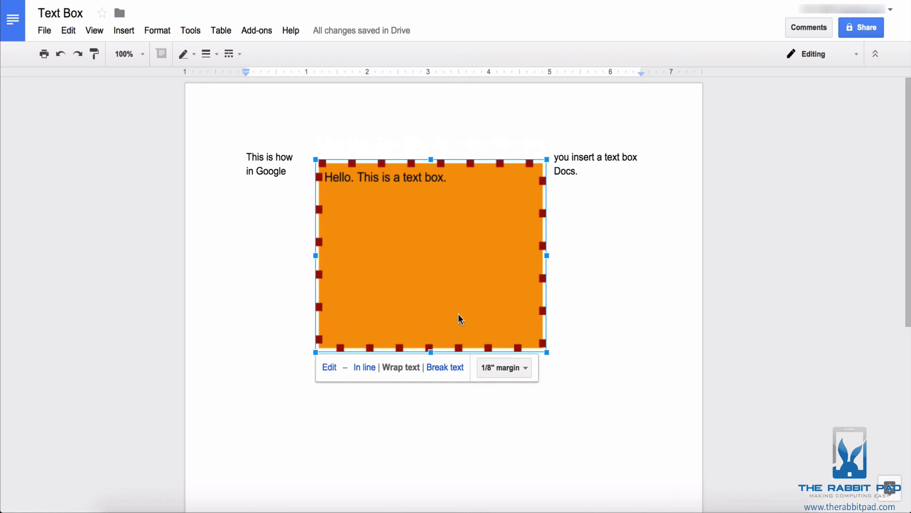
left_click(453, 369)
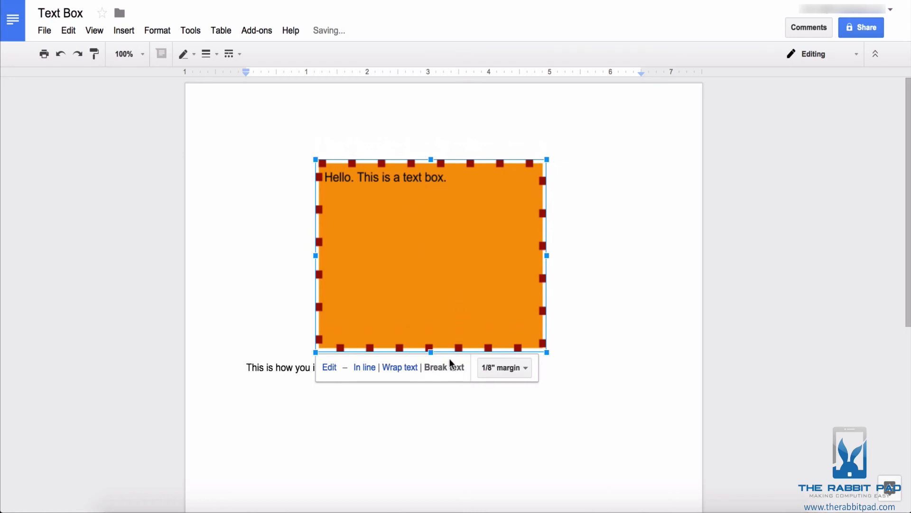
left_click_drag(420, 277, 331, 317)
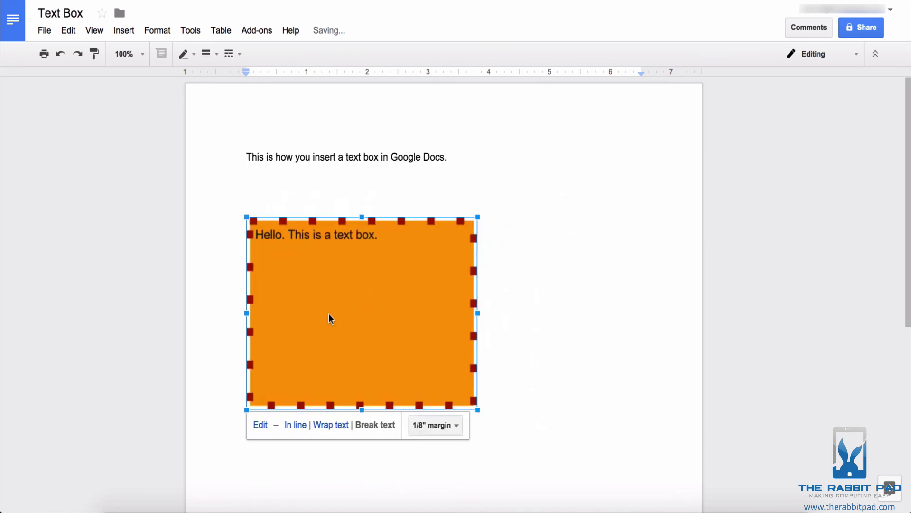
left_click_drag(331, 318, 357, 273)
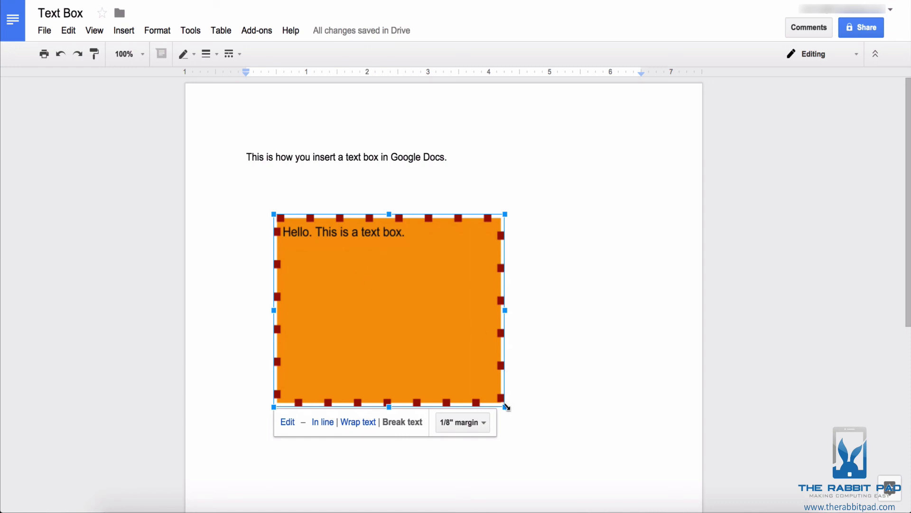
left_click_drag(505, 407, 435, 335)
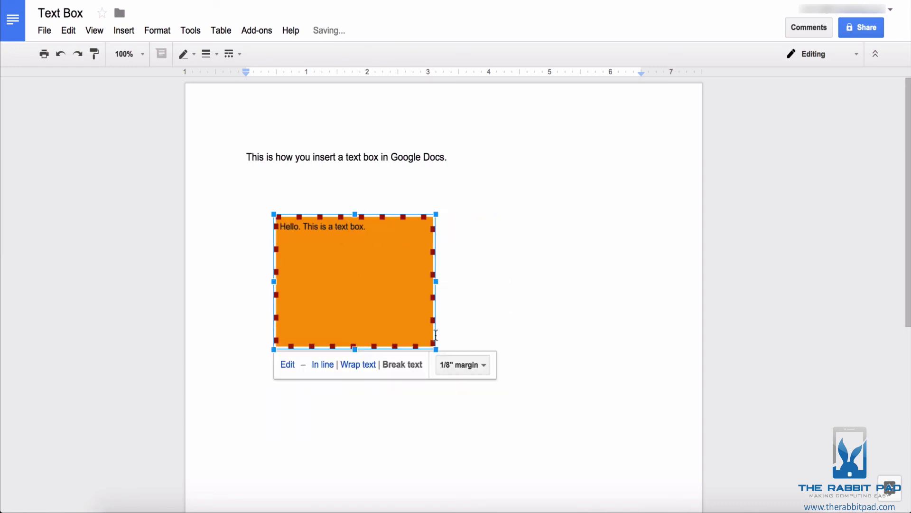